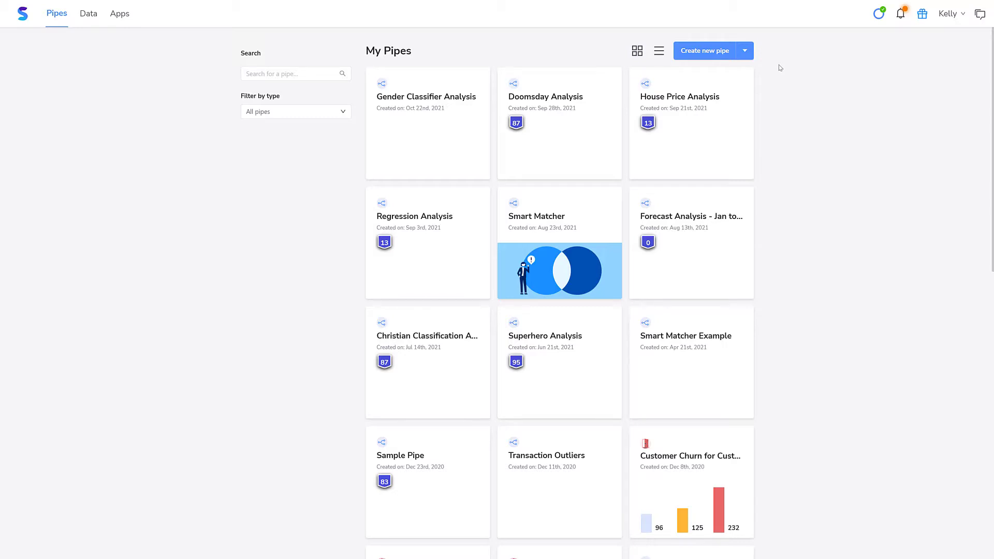
- Create a new pipe titled 'Forecast Analysis'
click(719, 54)
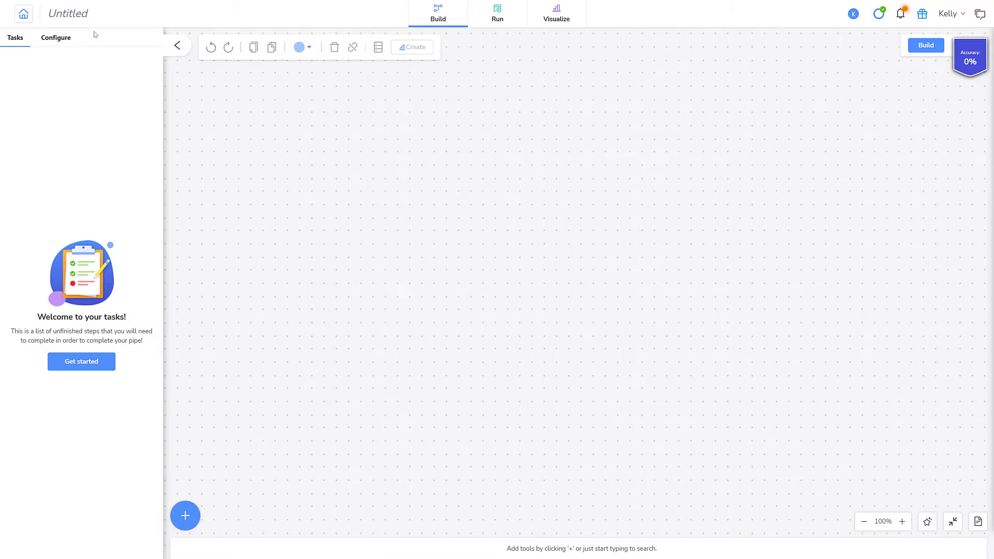
click(78, 14)
text(Forecast A)
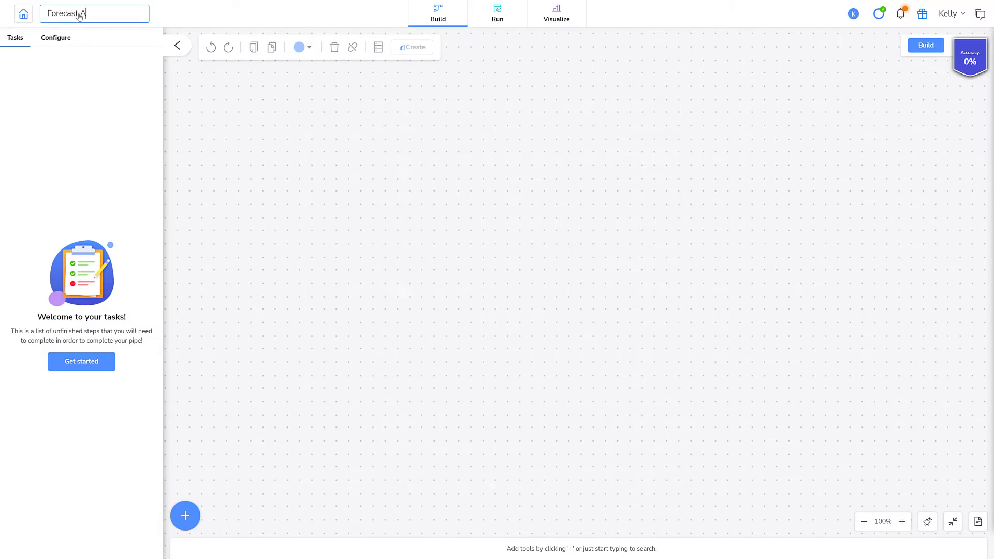
text(nalysis)
key(Return)
- Add a Data step, place it at the canvas top-left and colour it yellow
text(Data)
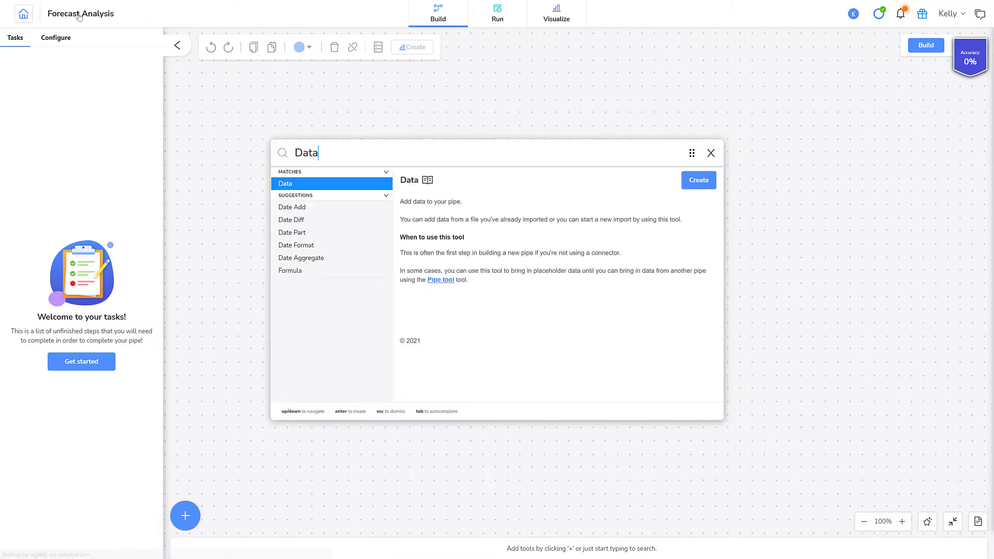
key(Return)
drag(567, 289, 243, 108)
click(300, 47)
click(278, 87)
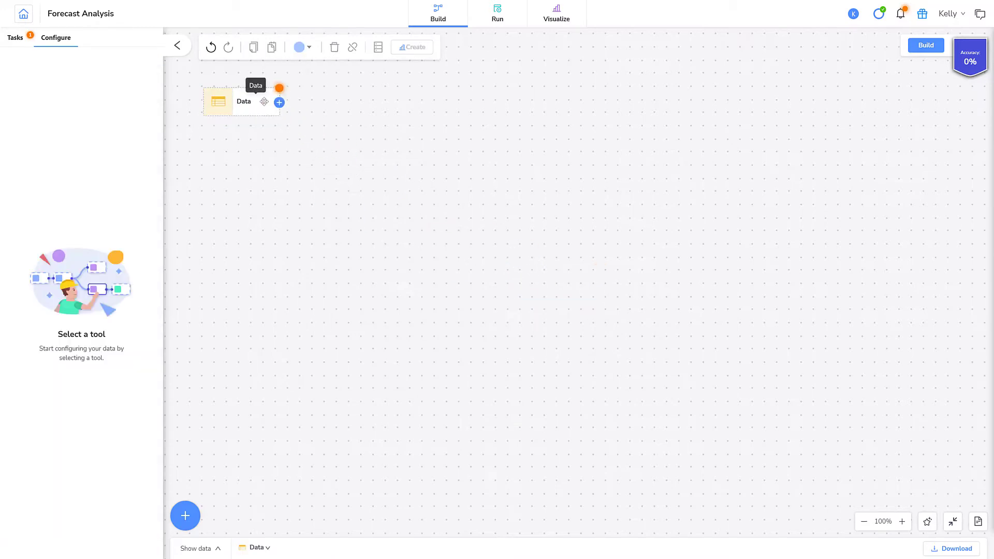
- Load Revenue Data - Actuals.csv into the Data step and build the pipe
click(263, 103)
click(148, 98)
scroll(152, 124, down, 2)
click(122, 169)
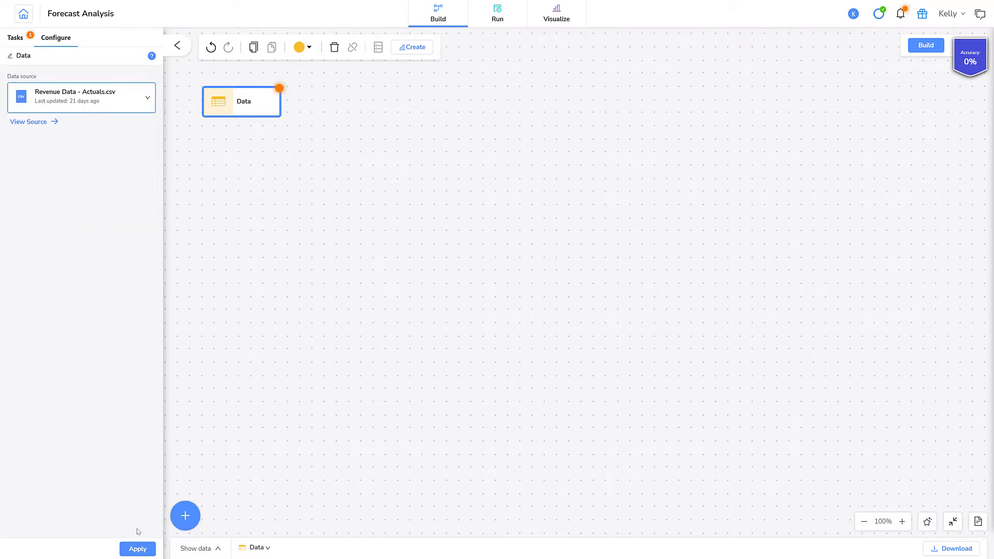
click(138, 548)
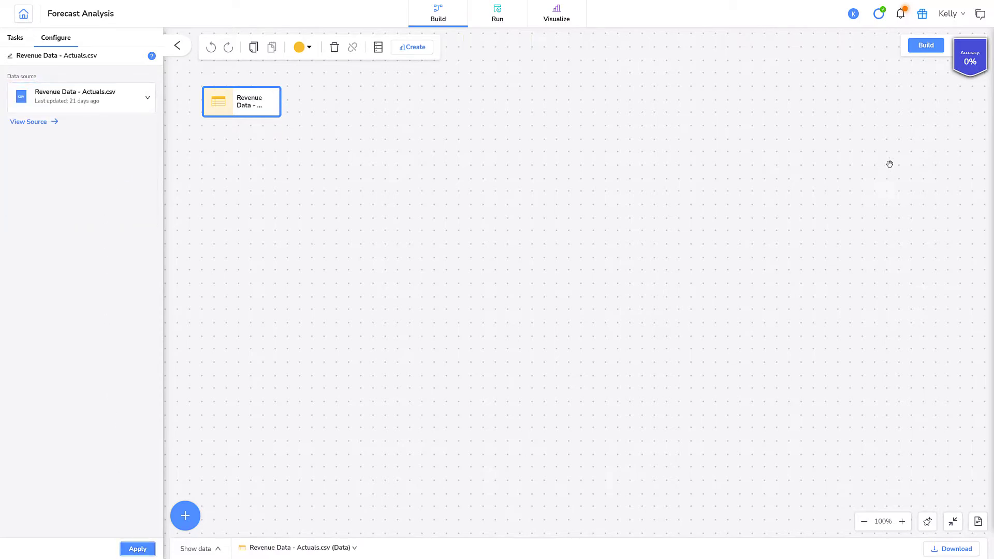
click(926, 46)
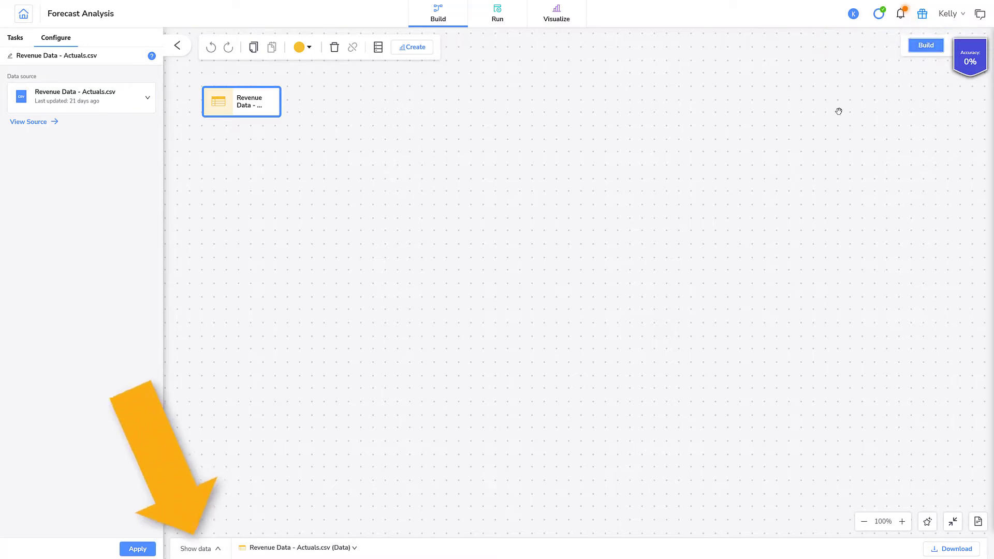
- Preview the CustomerID, ProductID, Date and Revenue table and view the Date column's values
click(217, 550)
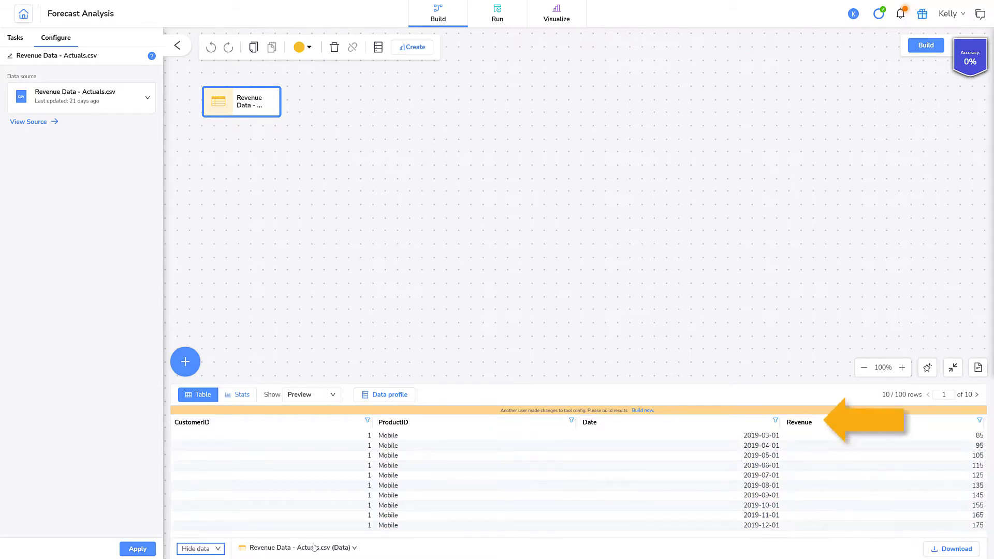
click(775, 421)
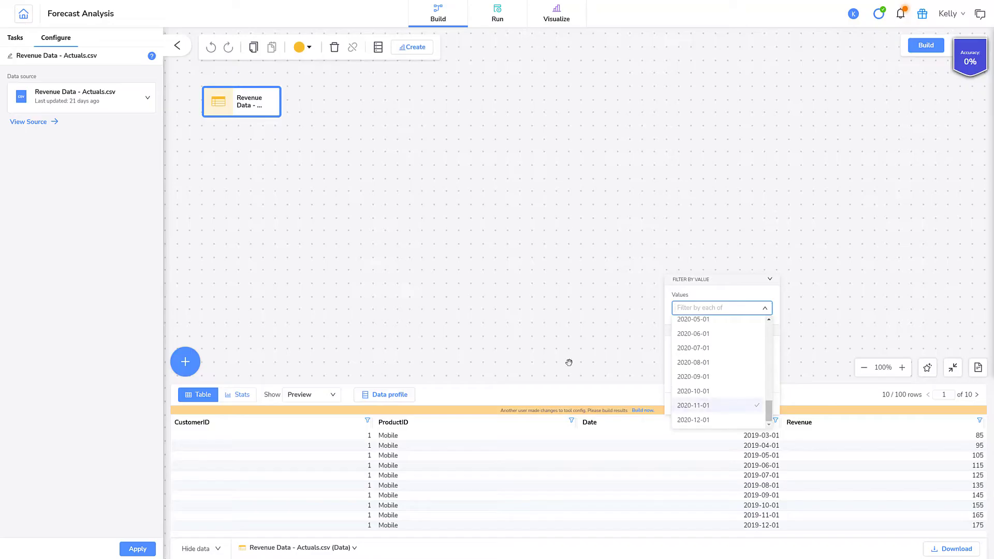
- Add a Forecast step linked to the data step and colour it pink
text(Fore)
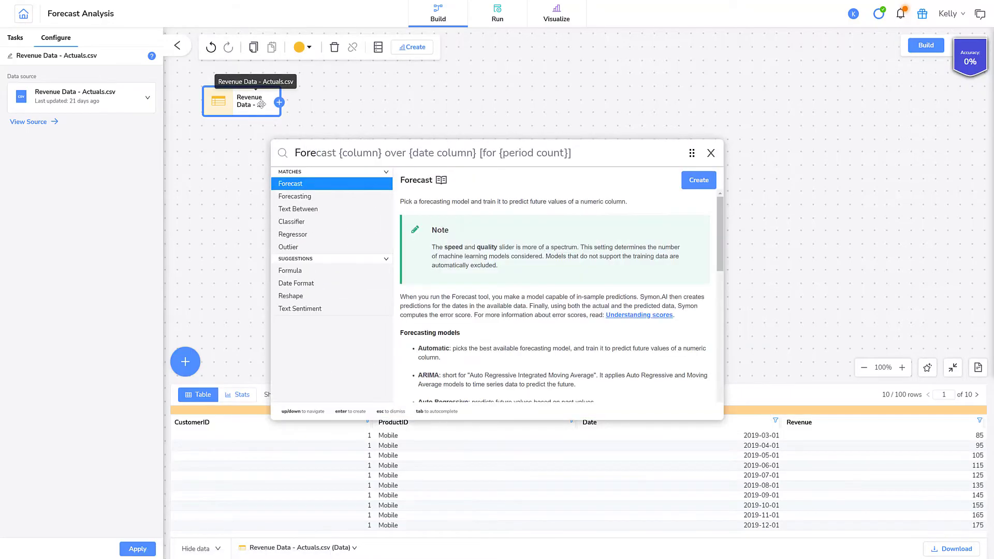
key(Return)
click(309, 47)
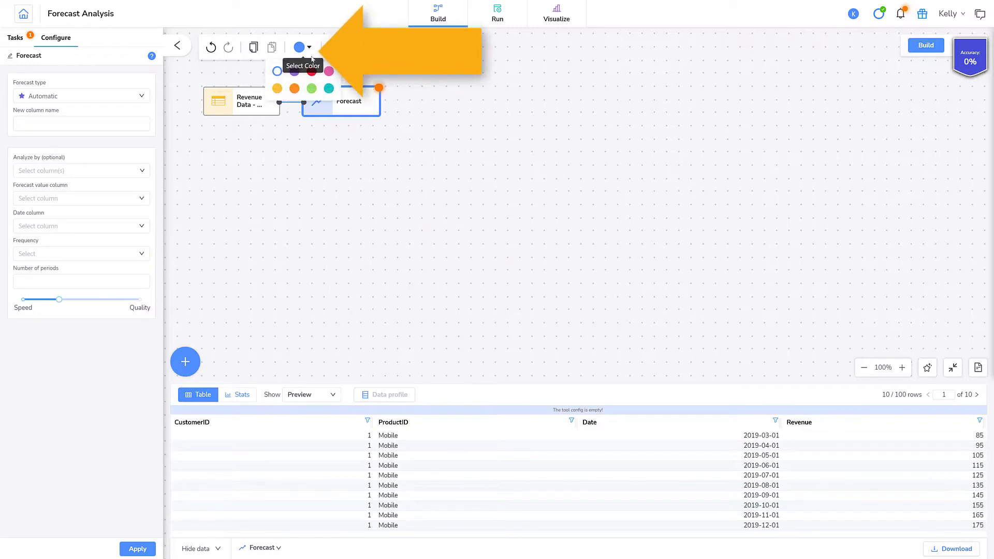
click(334, 73)
- Rename the Forecast step to 'Revenue Forecast'
click(339, 99)
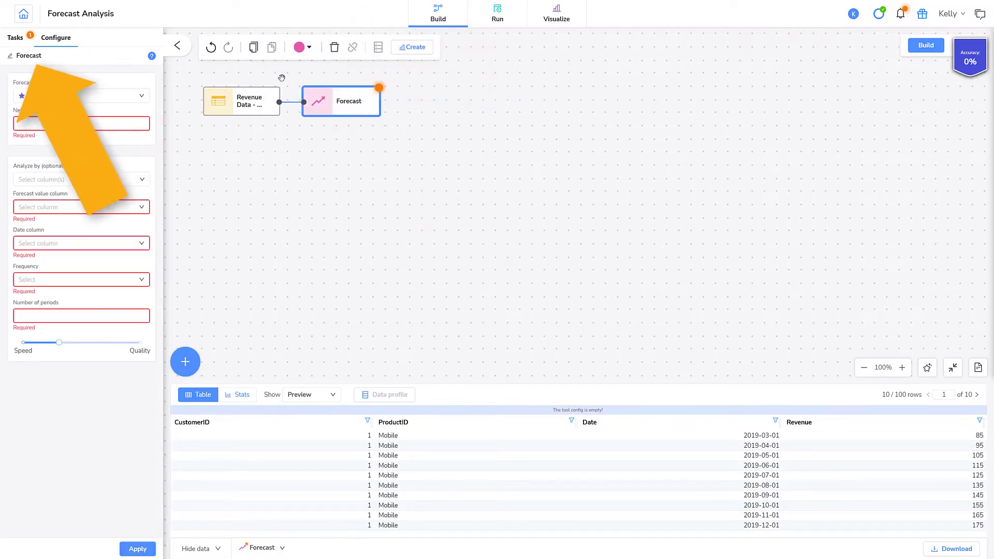
double_click(17, 57)
text(Revenue Forecast)
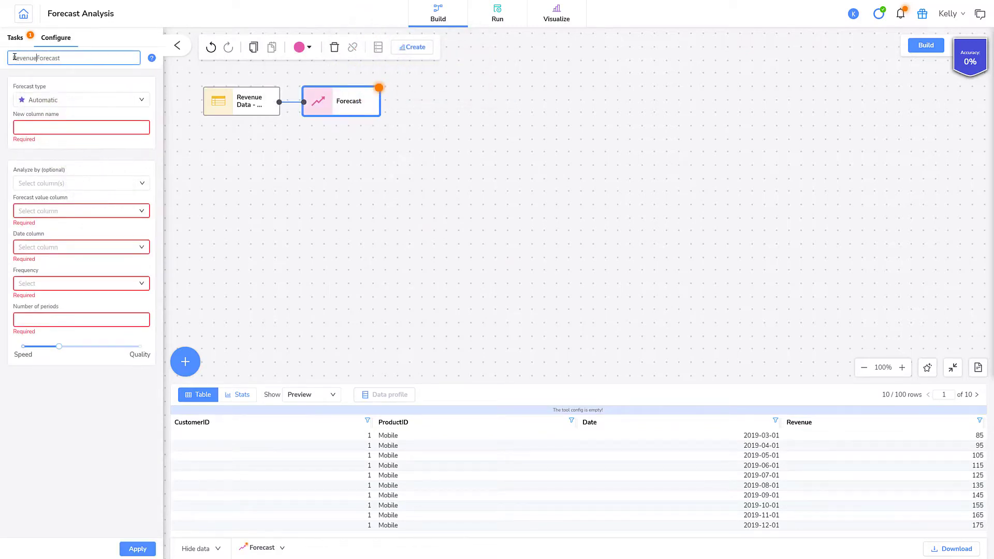
key(Return)
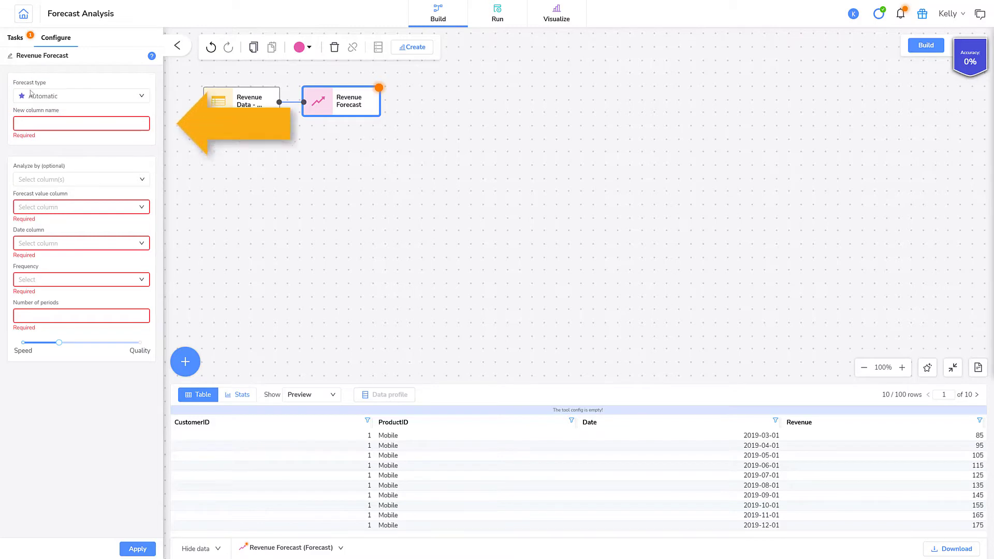
- Name the output column 'Revenue Forecast' and analyze by CustomerID and ProductID
click(50, 123)
text(Revenue Forecast)
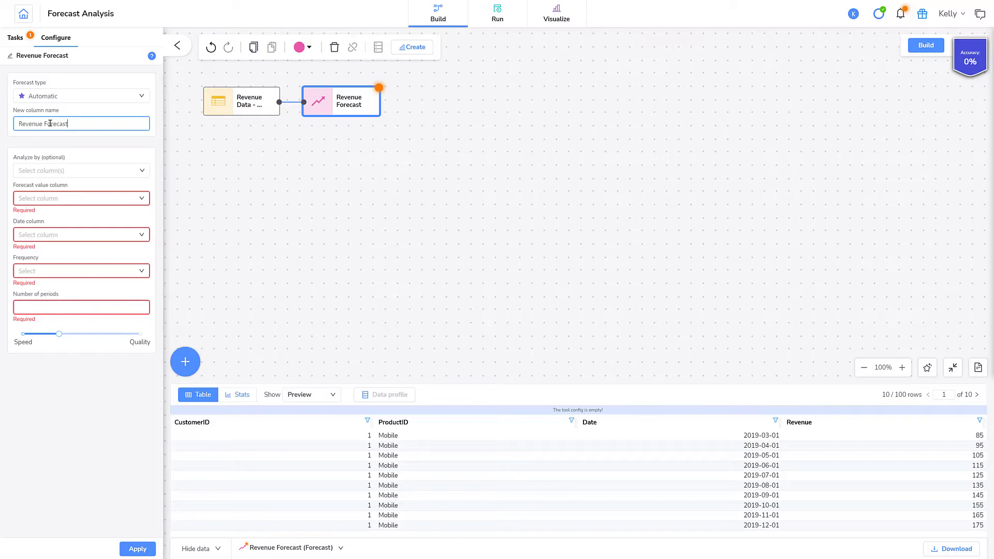
click(55, 170)
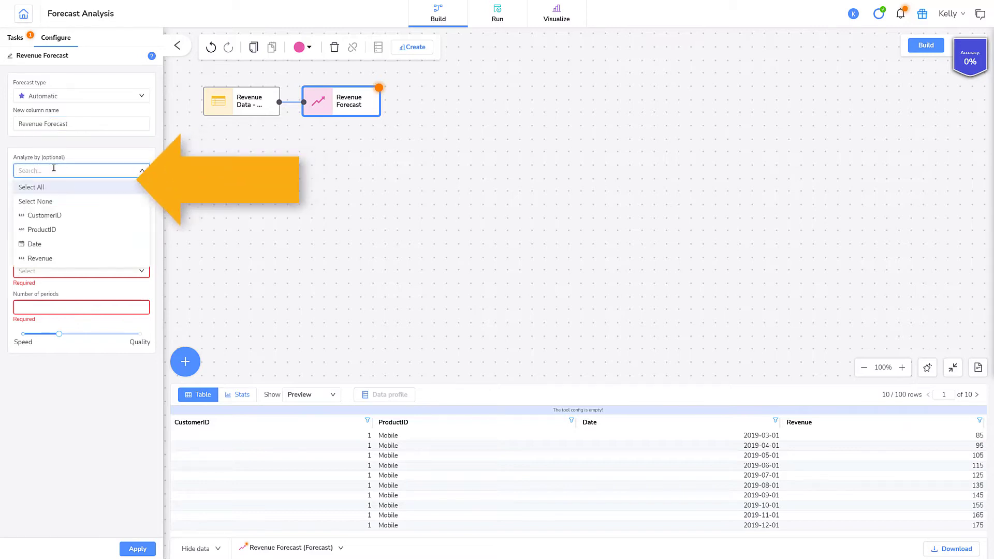
click(44, 216)
click(42, 229)
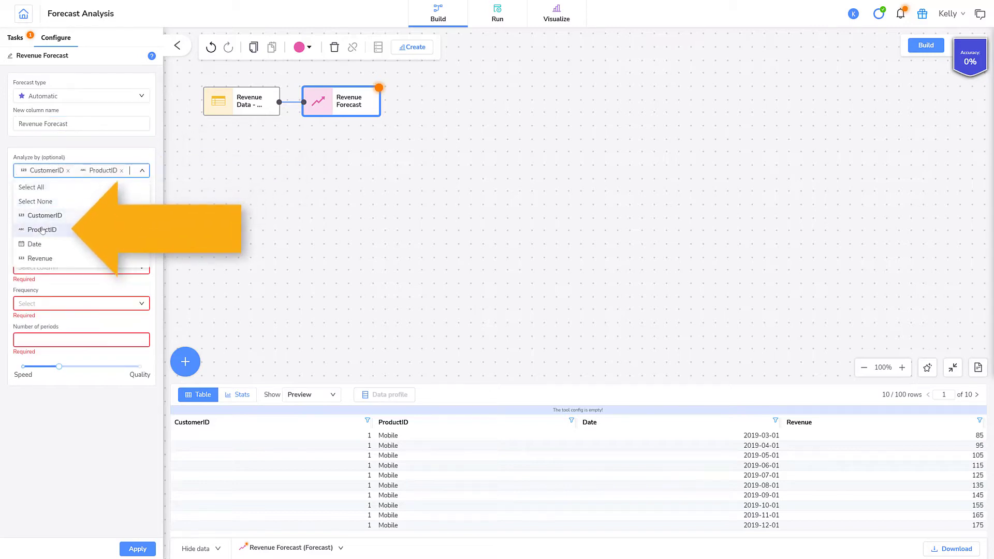
click(52, 269)
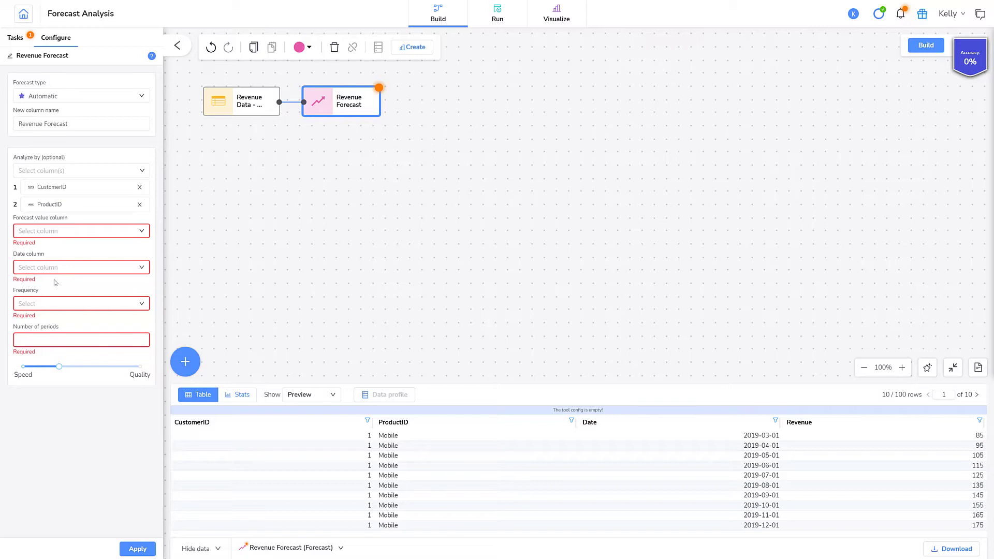
- Forecast the Revenue column by Date, Monthly frequency, for 6 periods
click(62, 233)
click(47, 293)
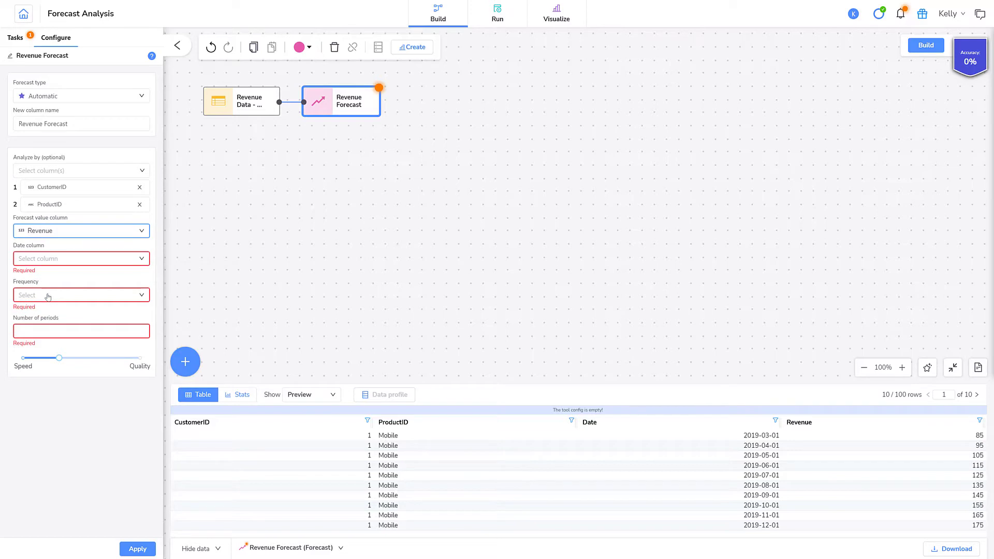
click(52, 259)
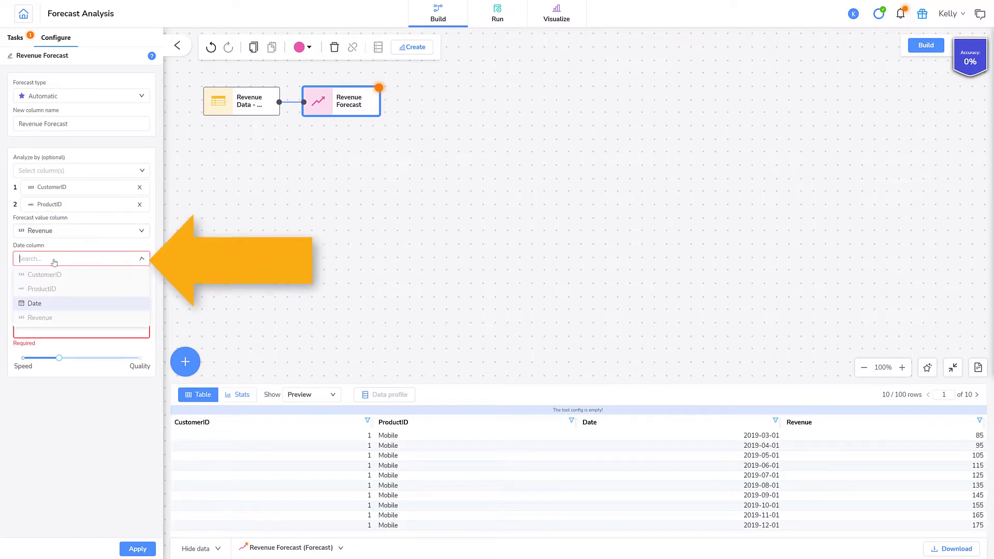
click(41, 306)
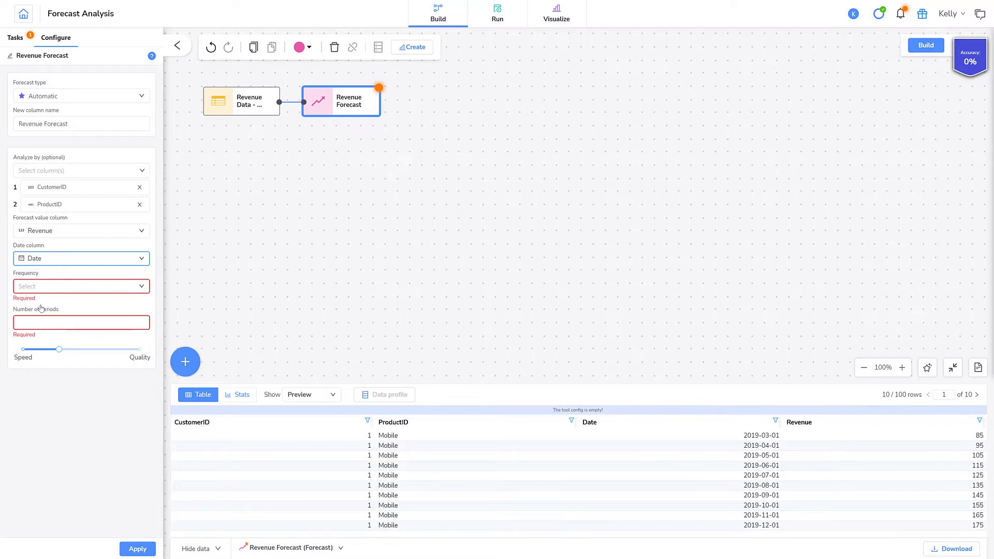
click(55, 289)
click(49, 330)
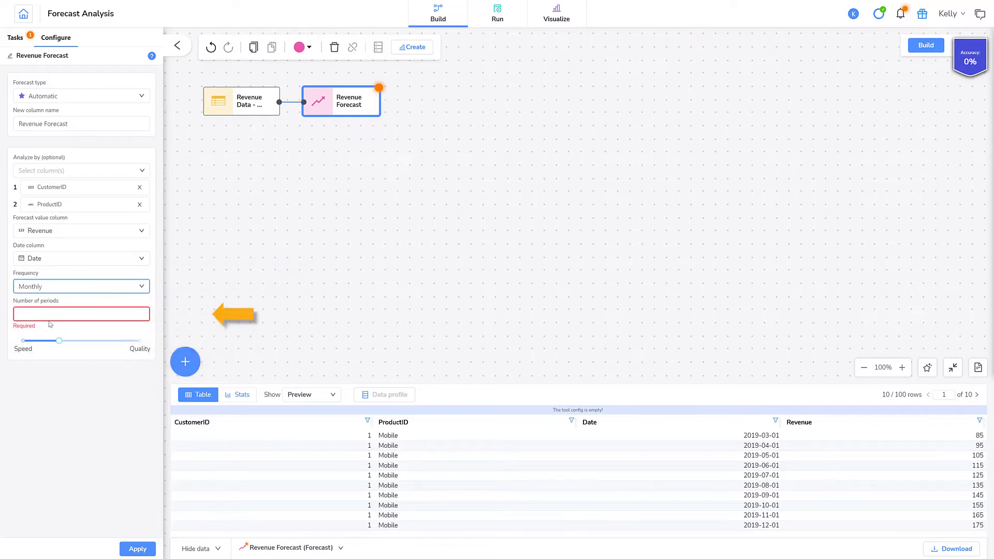
click(51, 314)
text(6)
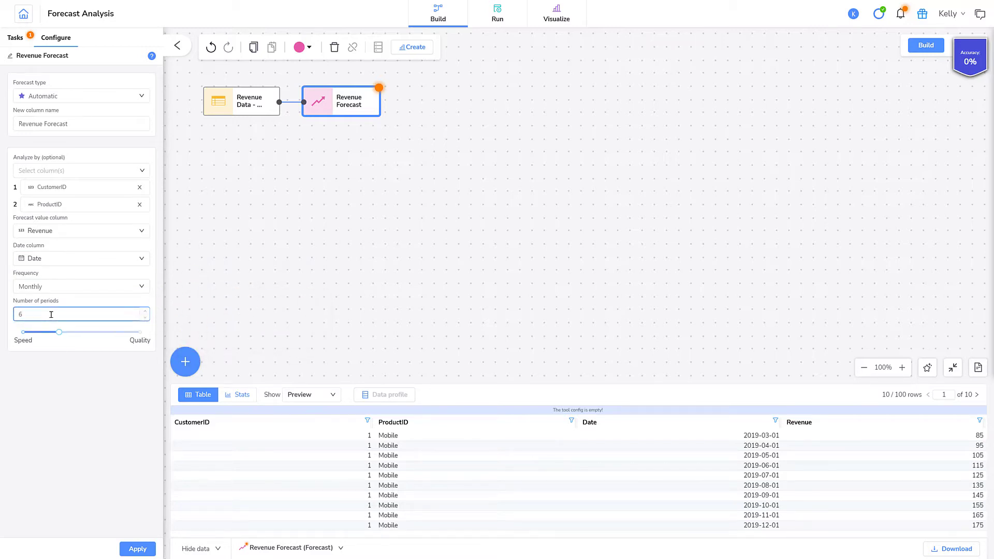
- Apply the Revenue Forecast settings and build the Forecast Analysis pipe
click(130, 550)
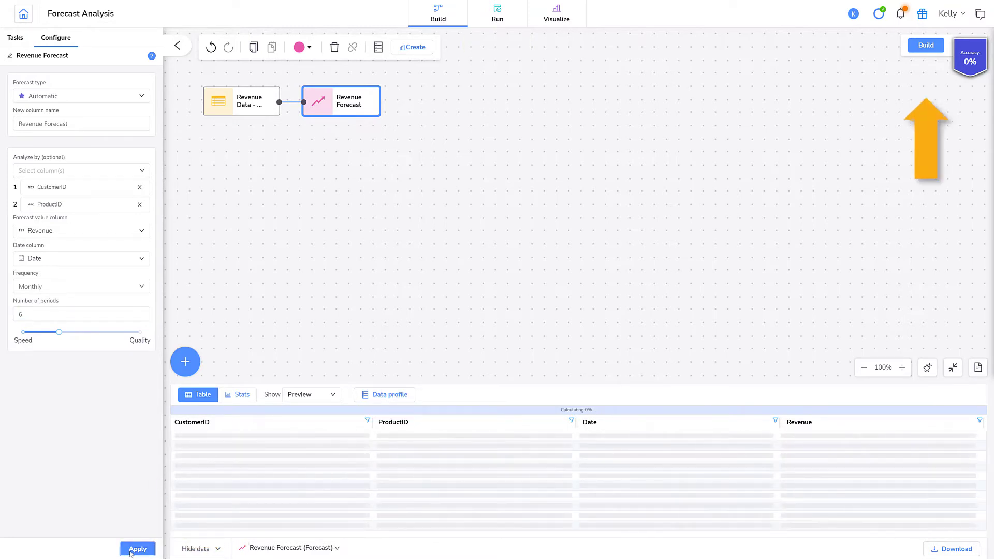
click(927, 46)
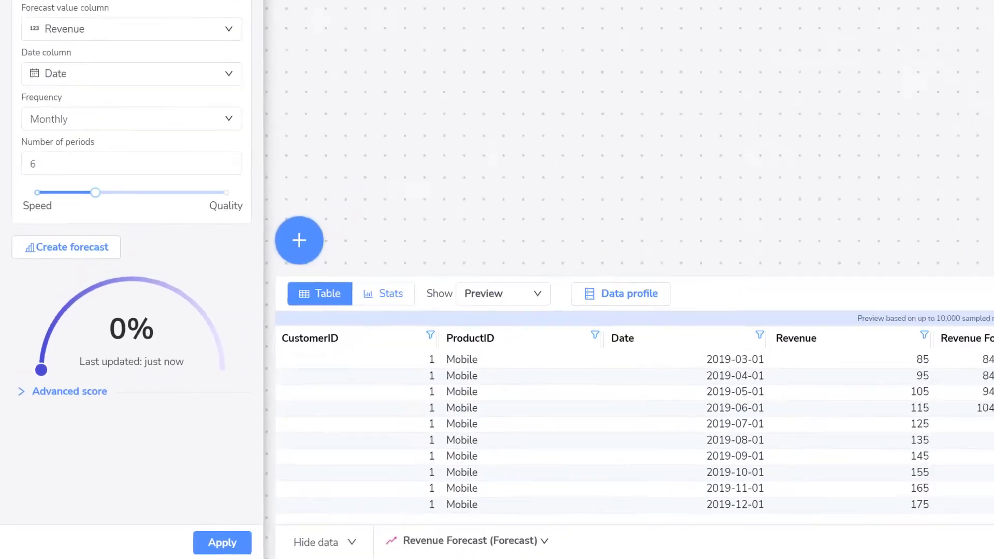
- Rebuild the pipe and switch the table to Last Built results, ready to change pages
click(932, 47)
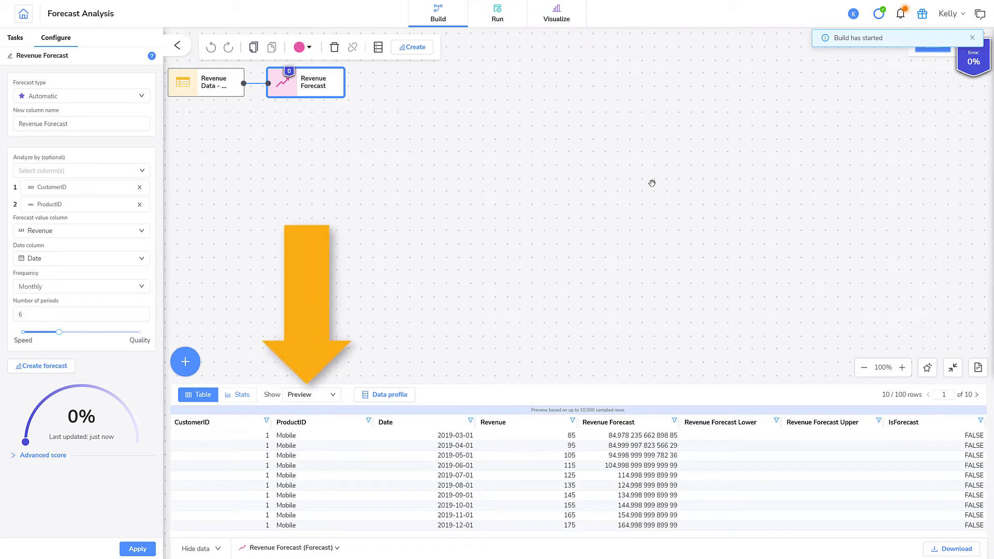
click(335, 400)
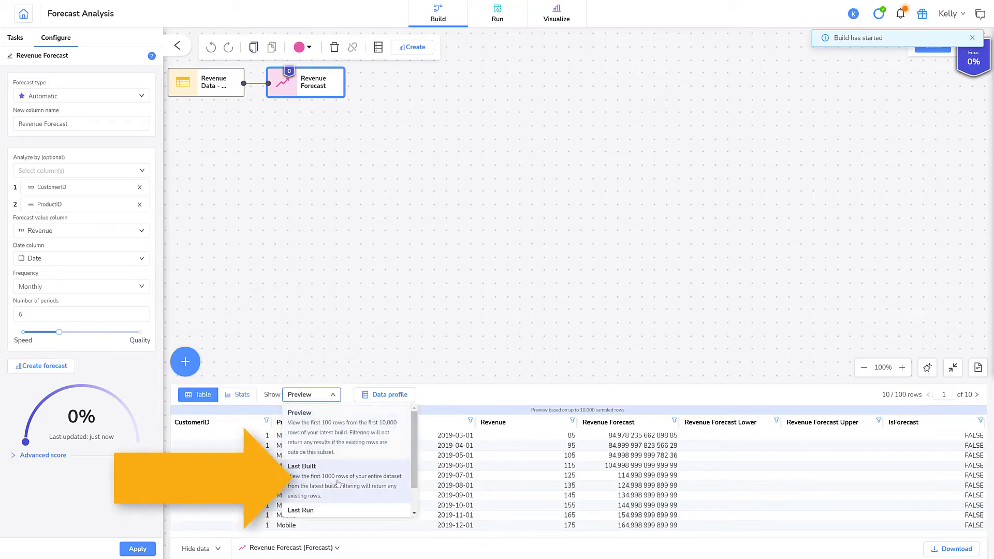
click(339, 482)
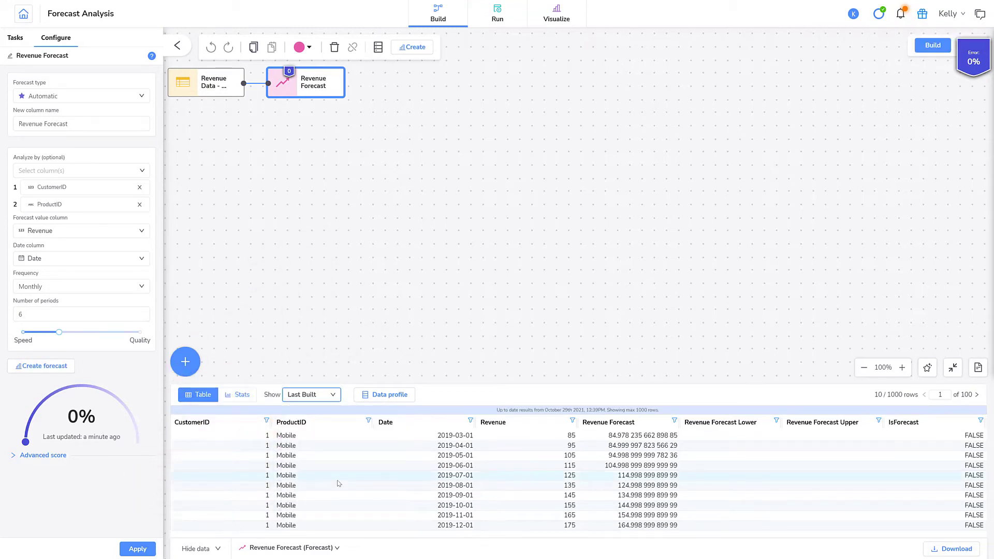
click(947, 395)
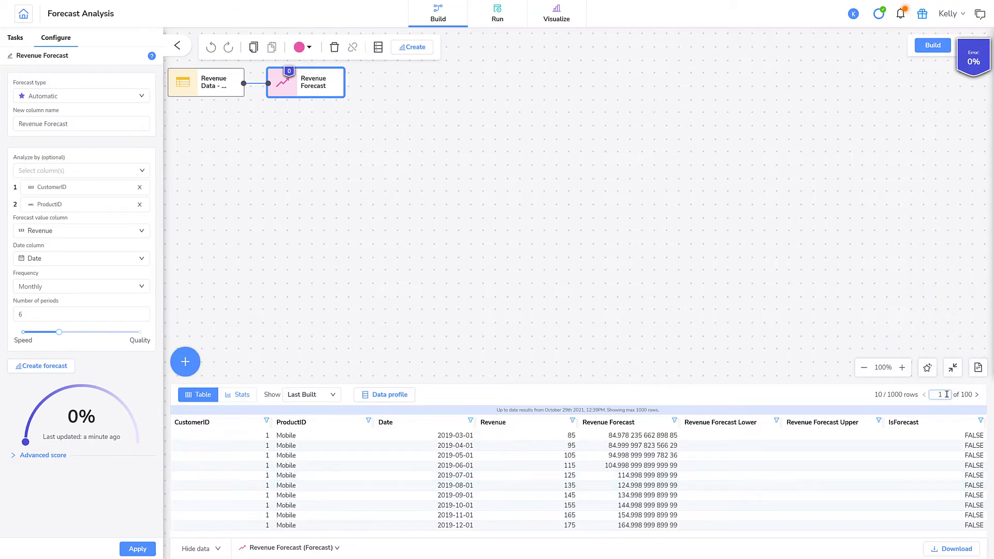
- Jump to page 11 to see customer 2's 2021 forecast rows
text(1)
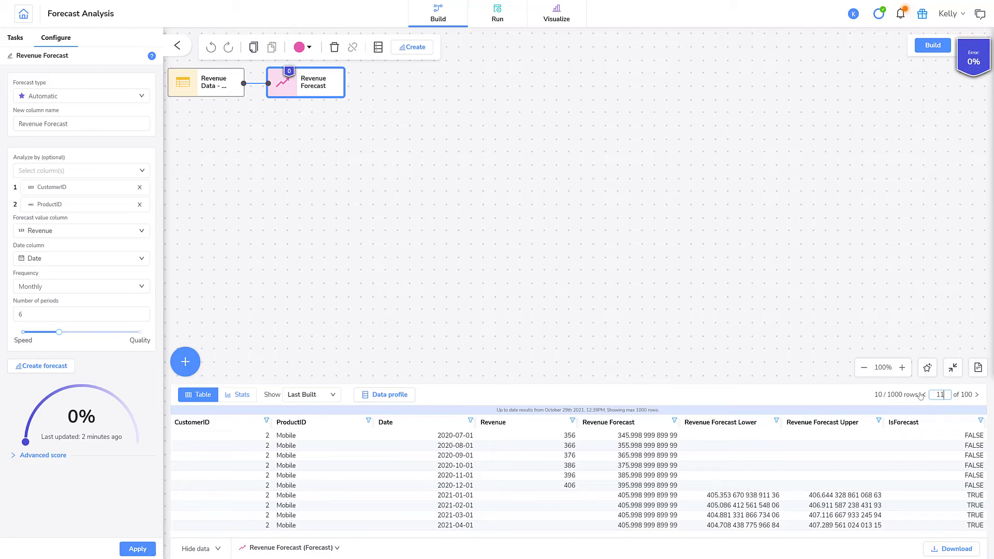
- Create a forecast chart with Forecast 1 set to CustomerID 29 and ProductID Internet
click(56, 362)
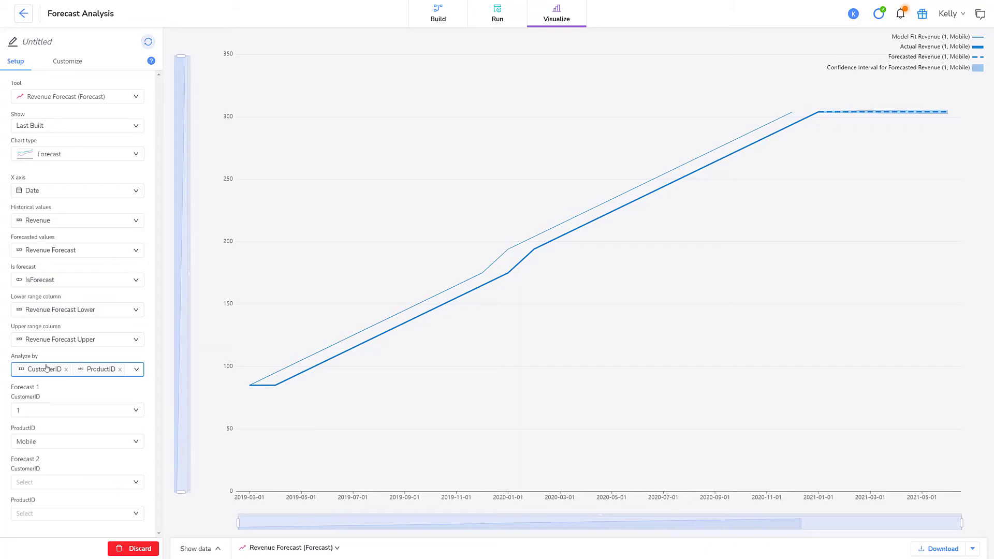
click(51, 409)
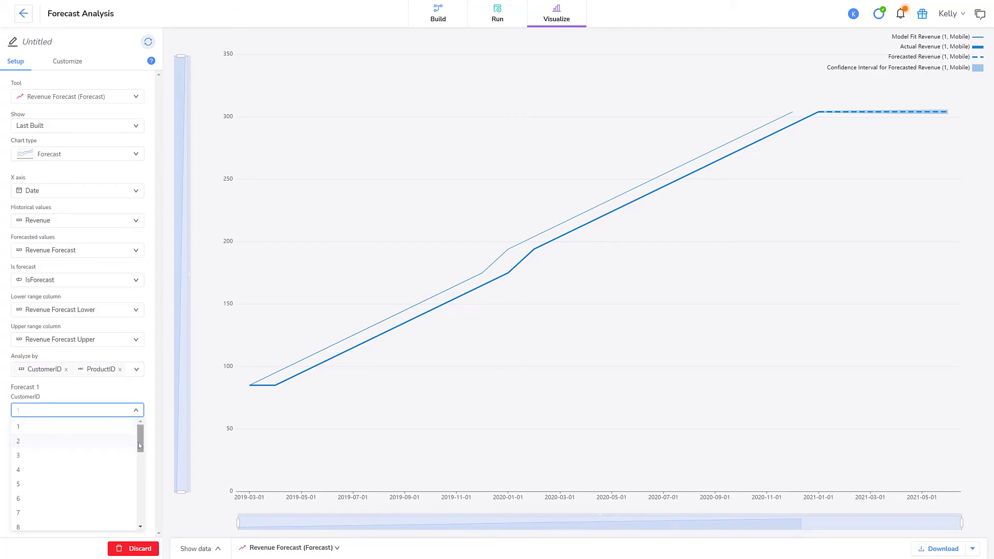
drag(139, 445, 140, 516)
click(132, 524)
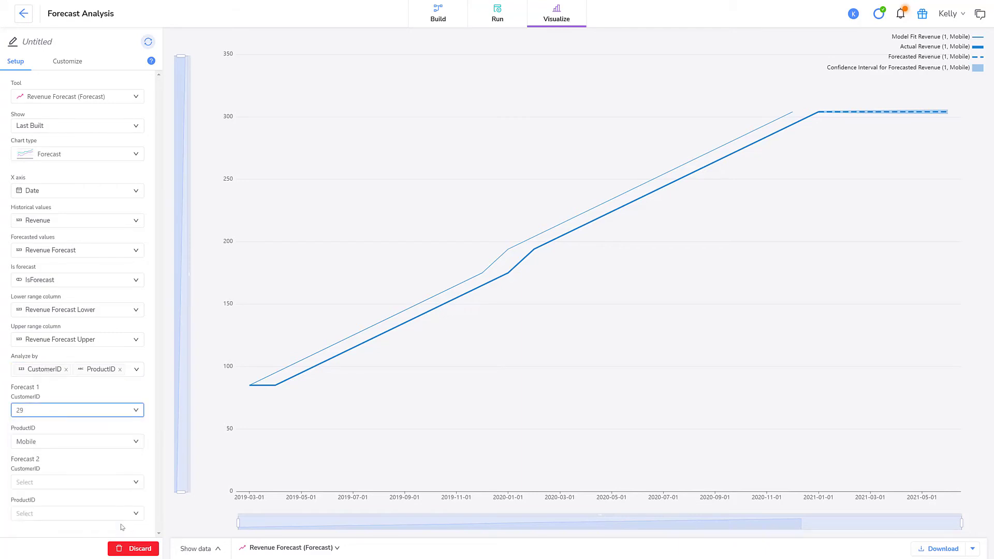
click(136, 448)
click(128, 473)
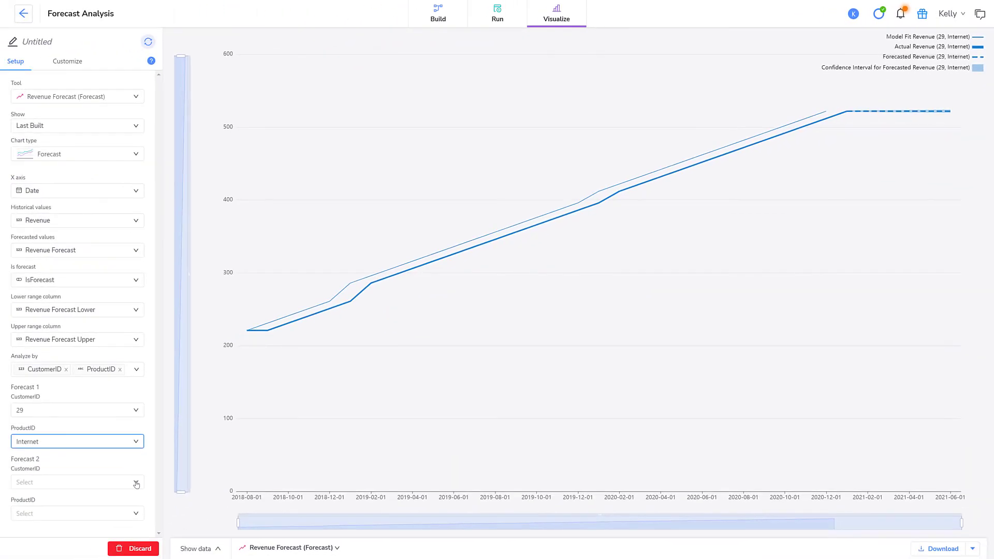
- Zoom the chart to mid-2020–mid-2021 and revenue 431–540, then inspect the 2021-01-01 forecast
click(243, 524)
drag(242, 524, 675, 523)
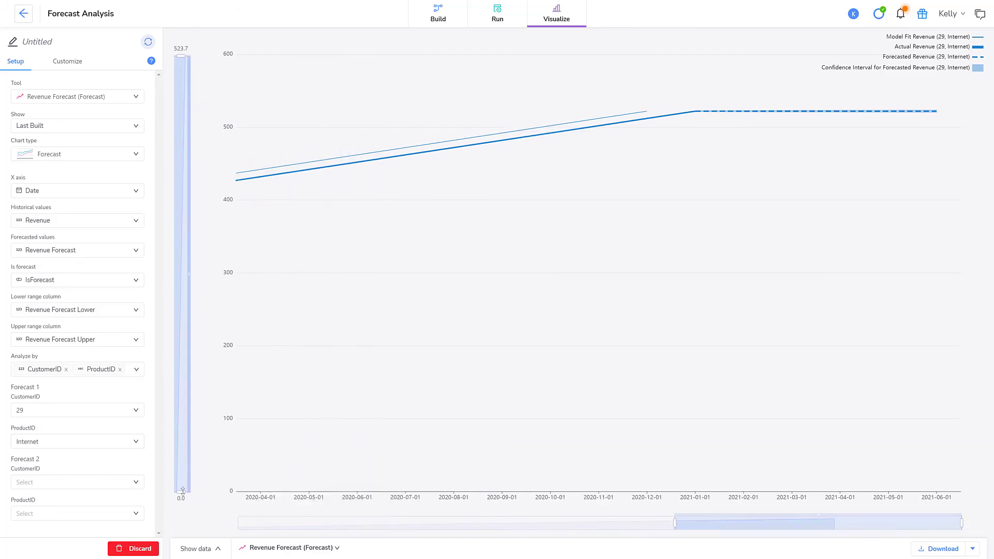
drag(182, 491, 187, 218)
drag(253, 221, 274, 132)
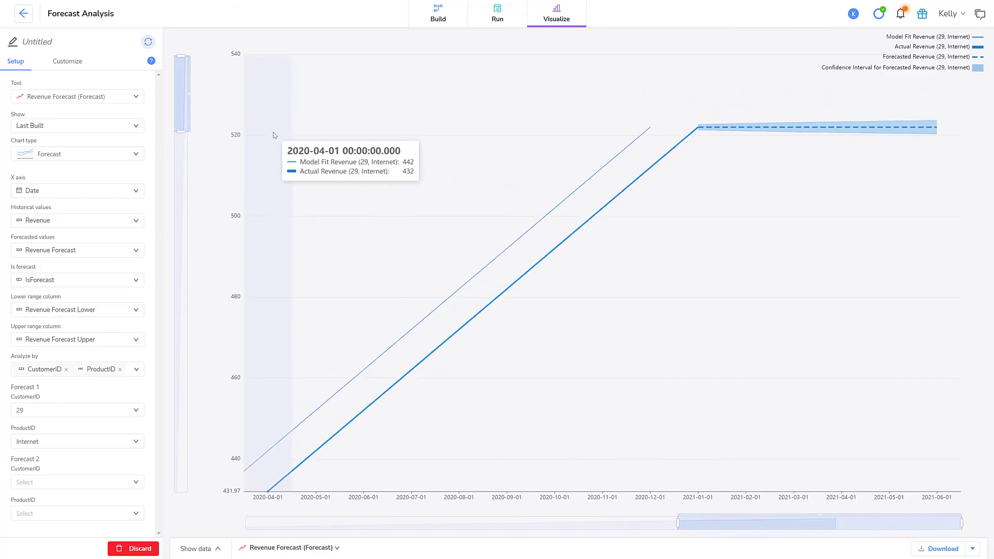
click(700, 130)
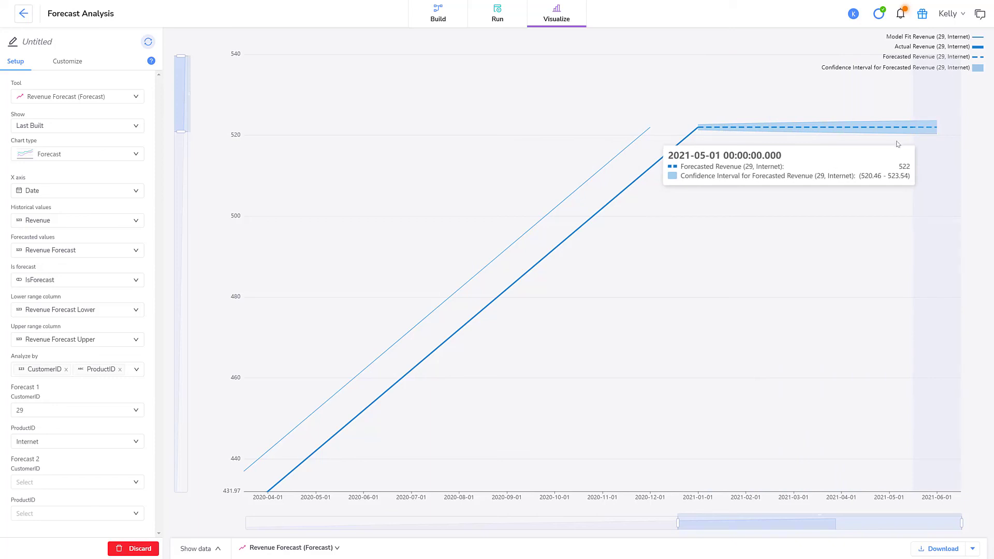
- Set Forecast 2 to CustomerID 2 and ProductID Mobile
click(137, 481)
click(108, 398)
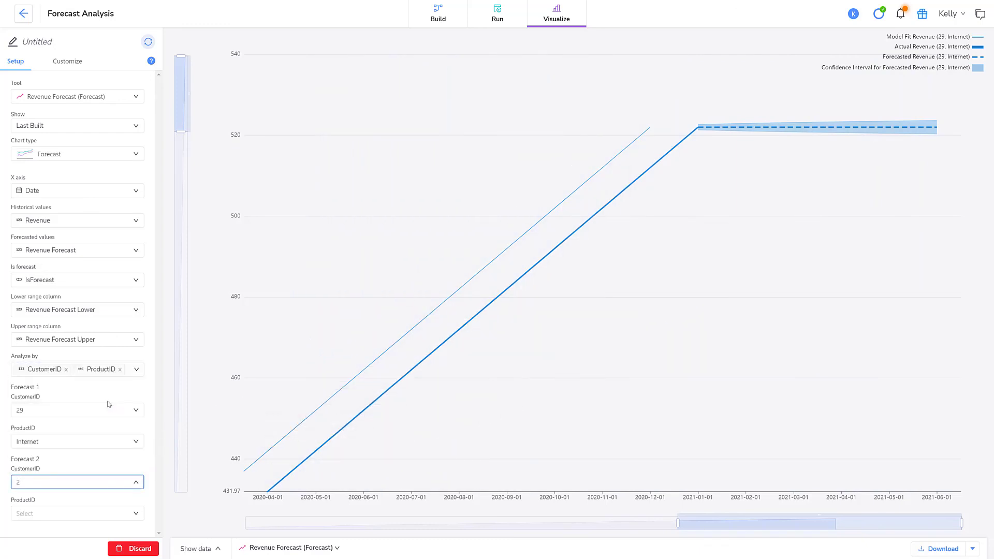
click(103, 514)
click(93, 491)
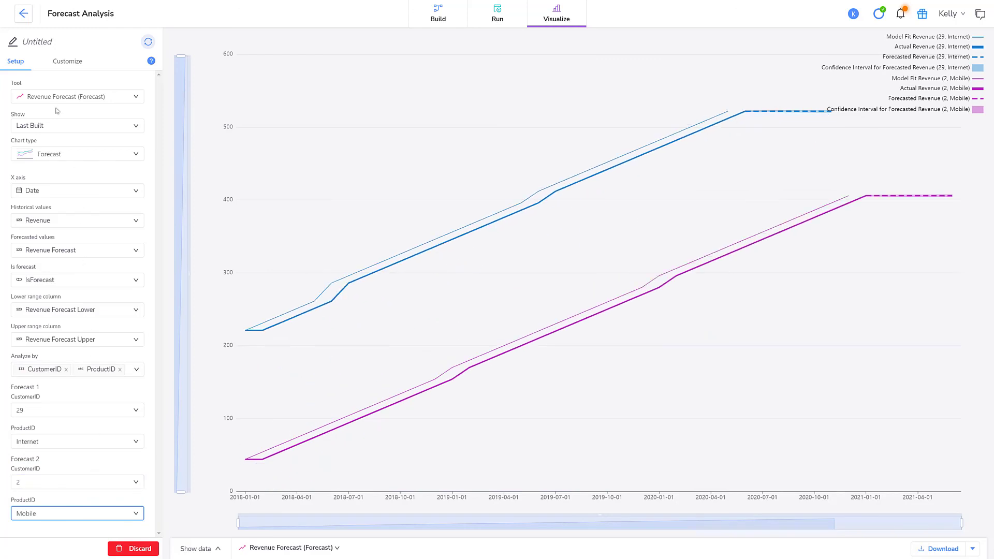
- Title the chart 'Forecast for customer and product data'
click(50, 43)
text(Forecast for customer and product data)
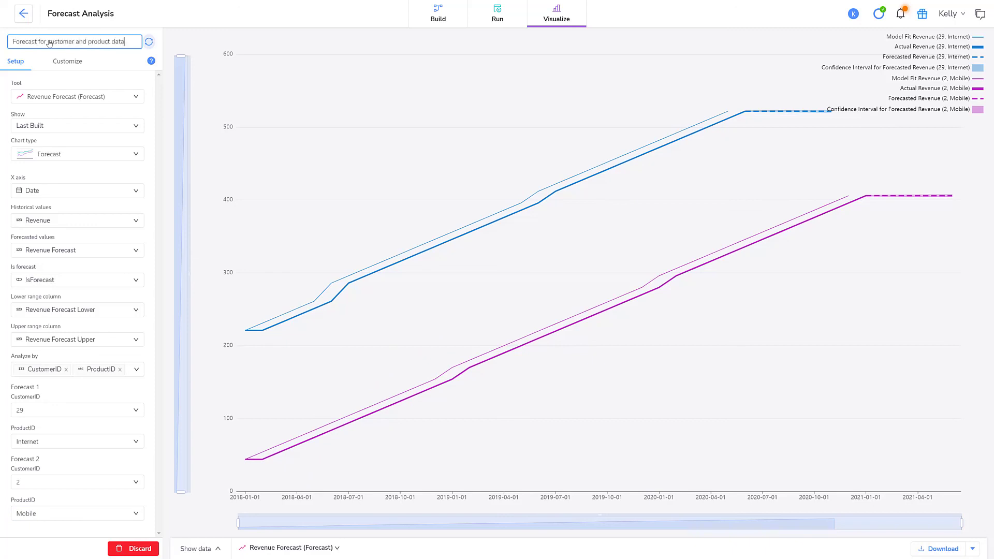
key(Return)
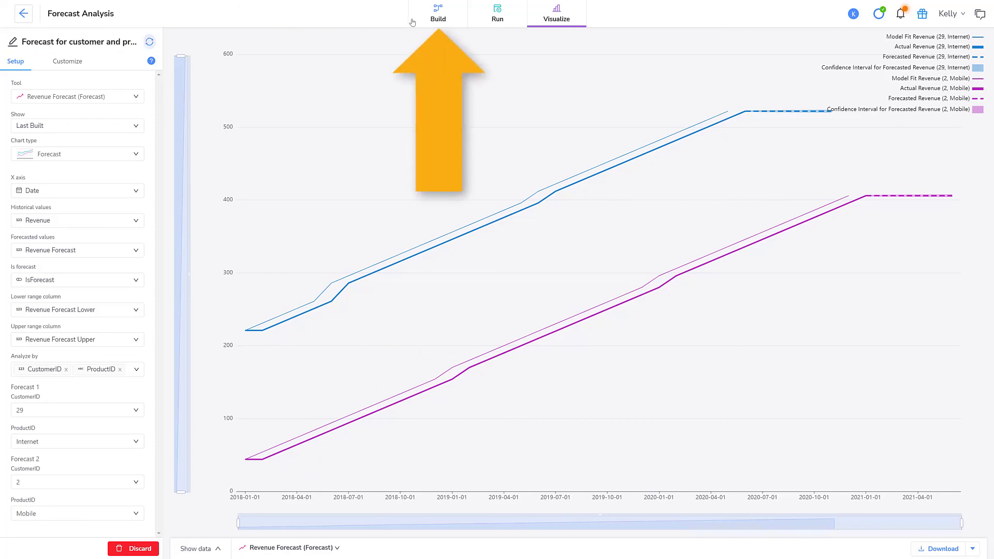
- Return to the Build canvas and show the Revenue Forecast tool's saved forecasts, including the new chart
click(438, 15)
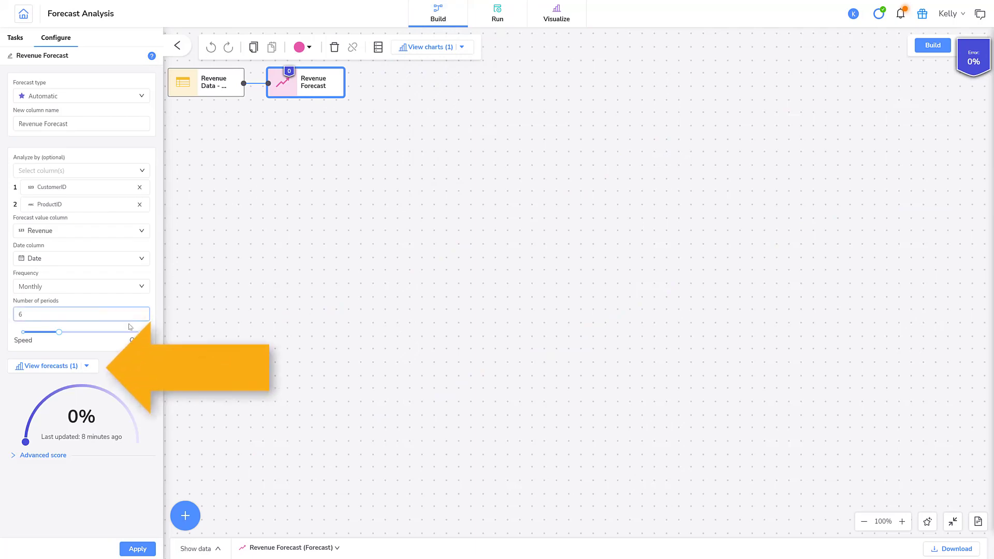
click(62, 367)
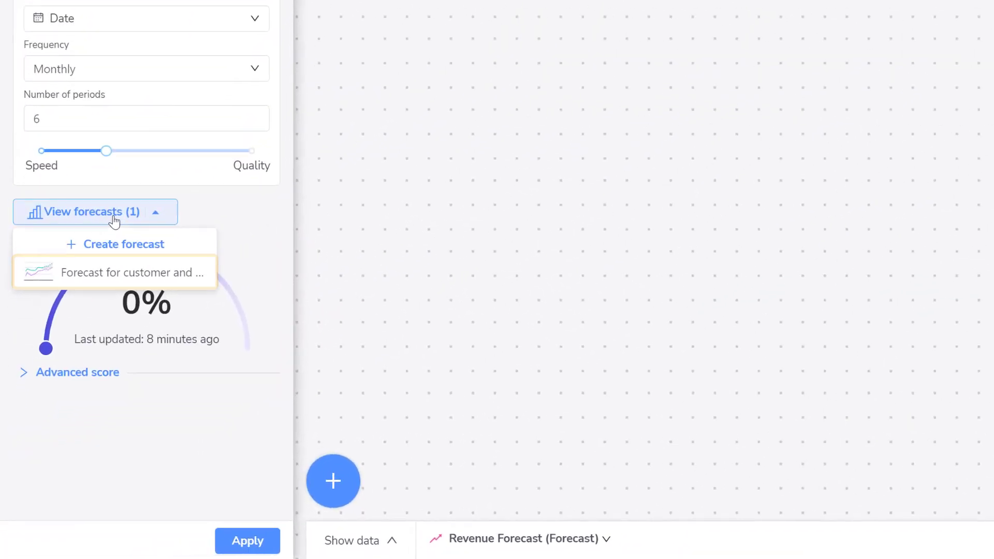